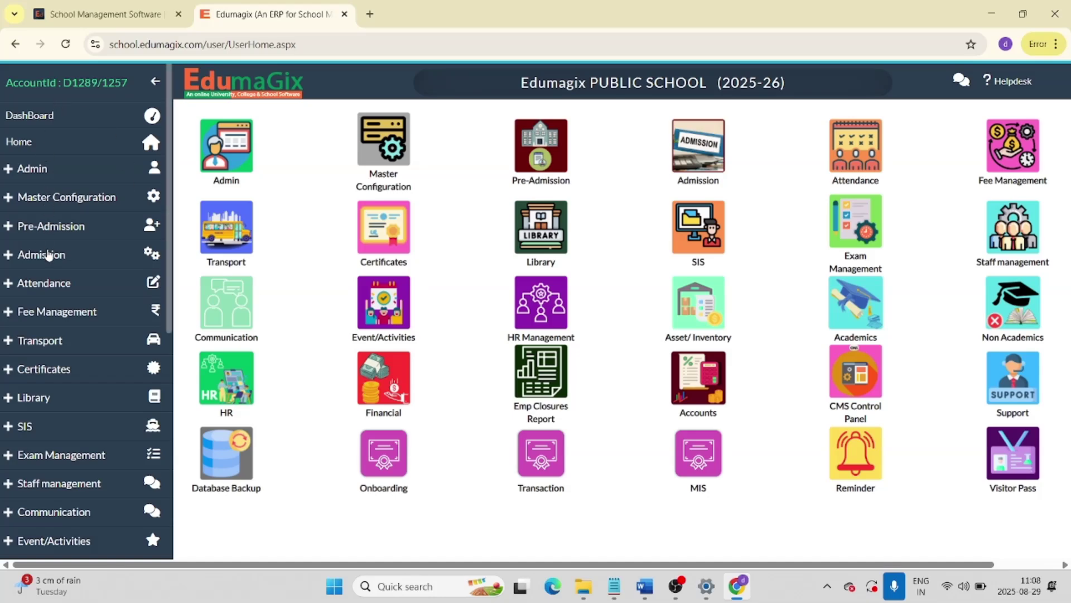
# Open the student admission form from the Admission module.
pyautogui.click(48, 255)
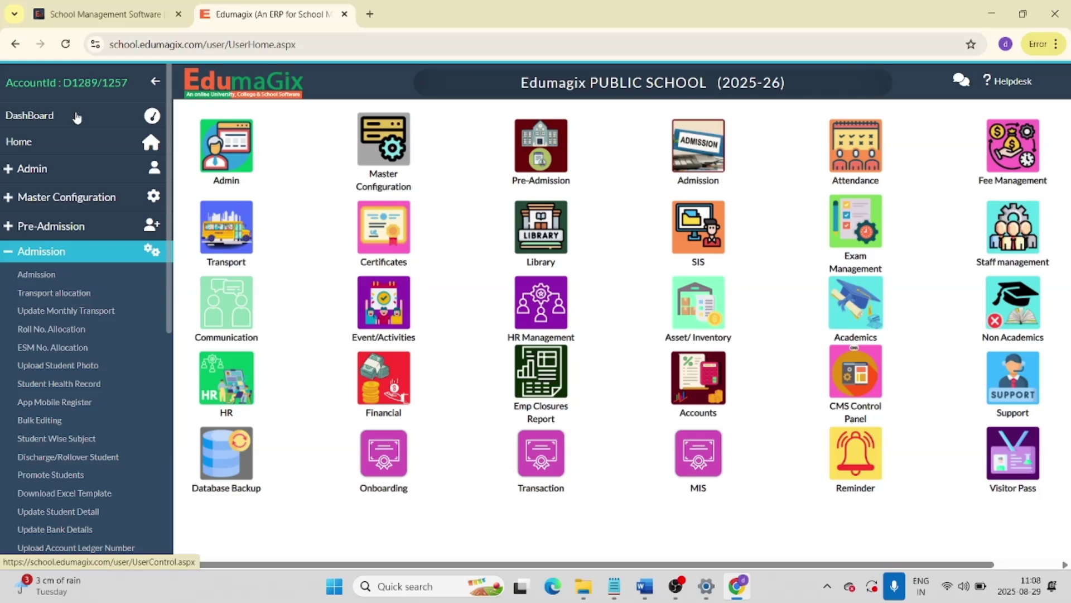
pyautogui.click(99, 141)
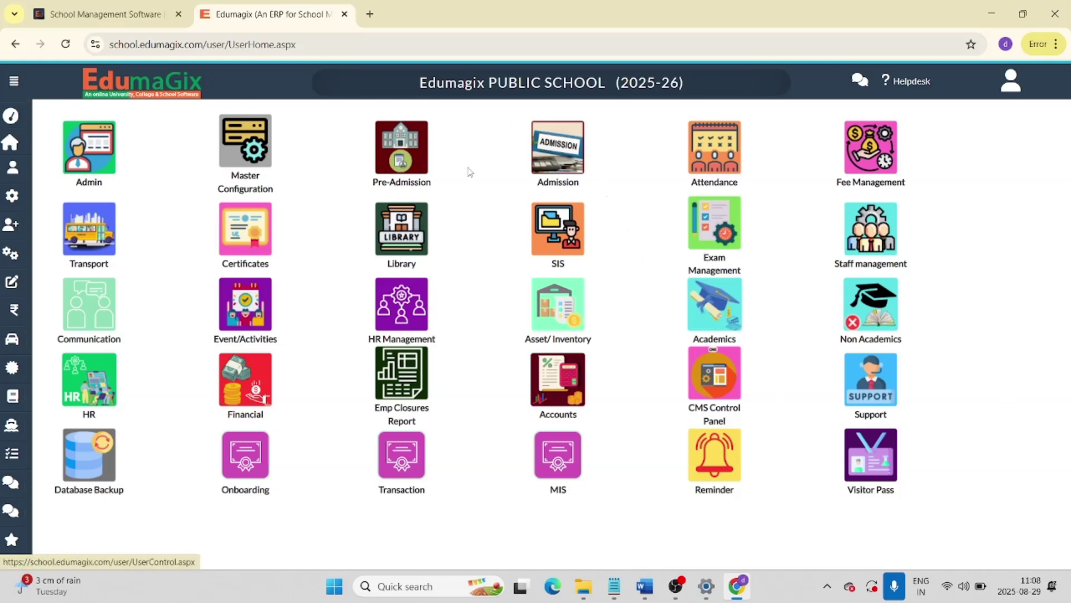
pyautogui.click(566, 158)
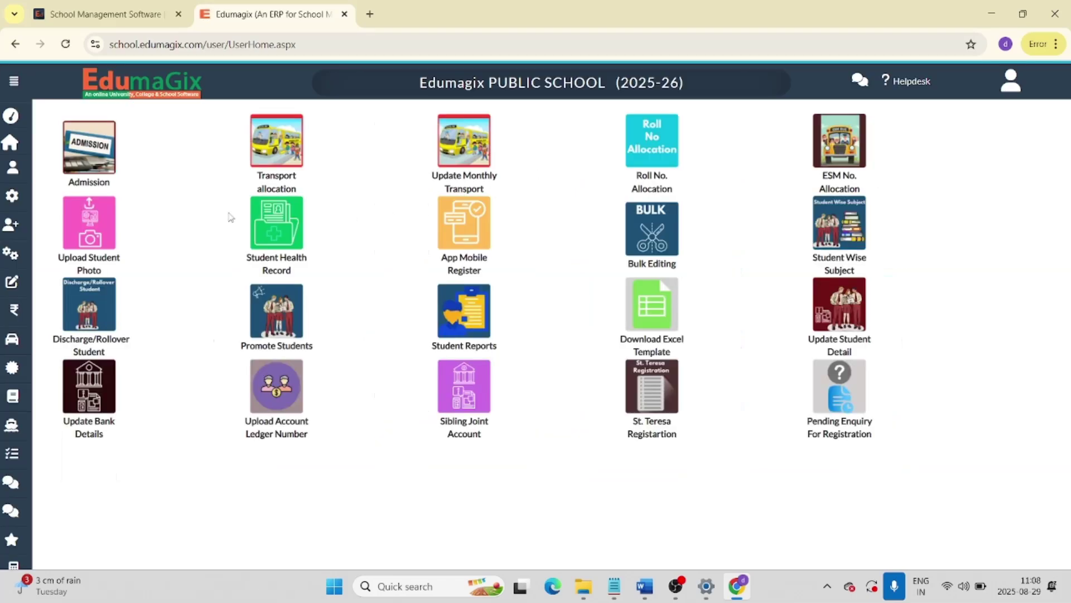
pyautogui.click(90, 152)
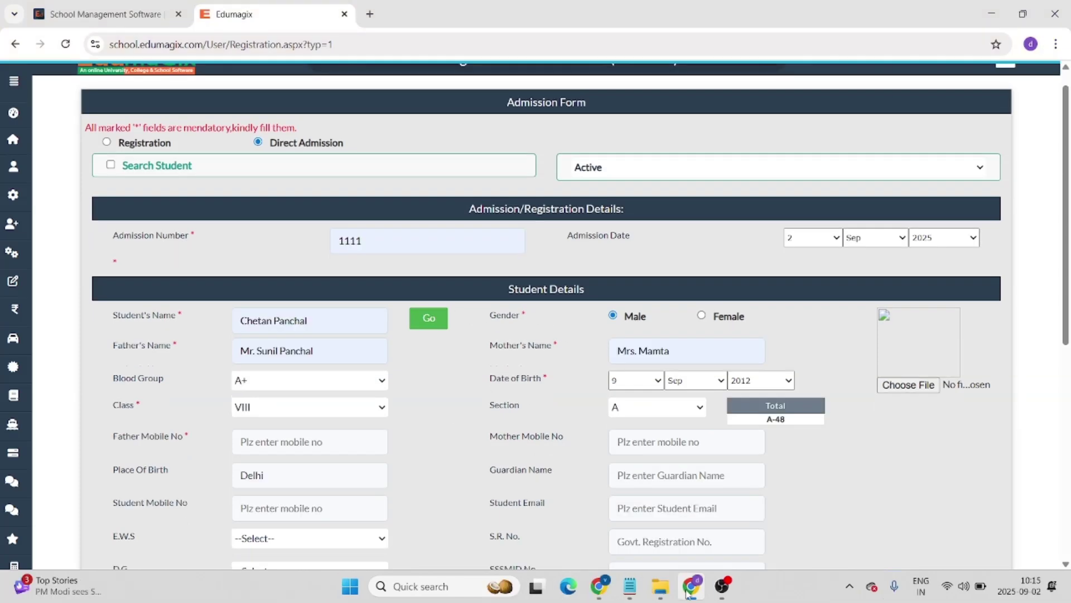
pyautogui.click(689, 591)
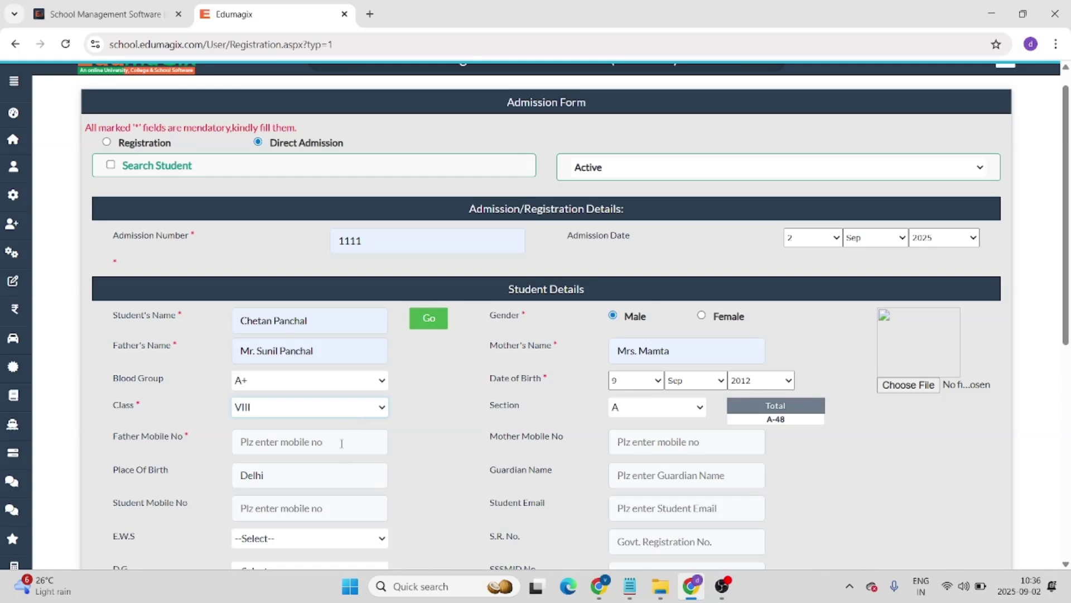
pyautogui.click(341, 443)
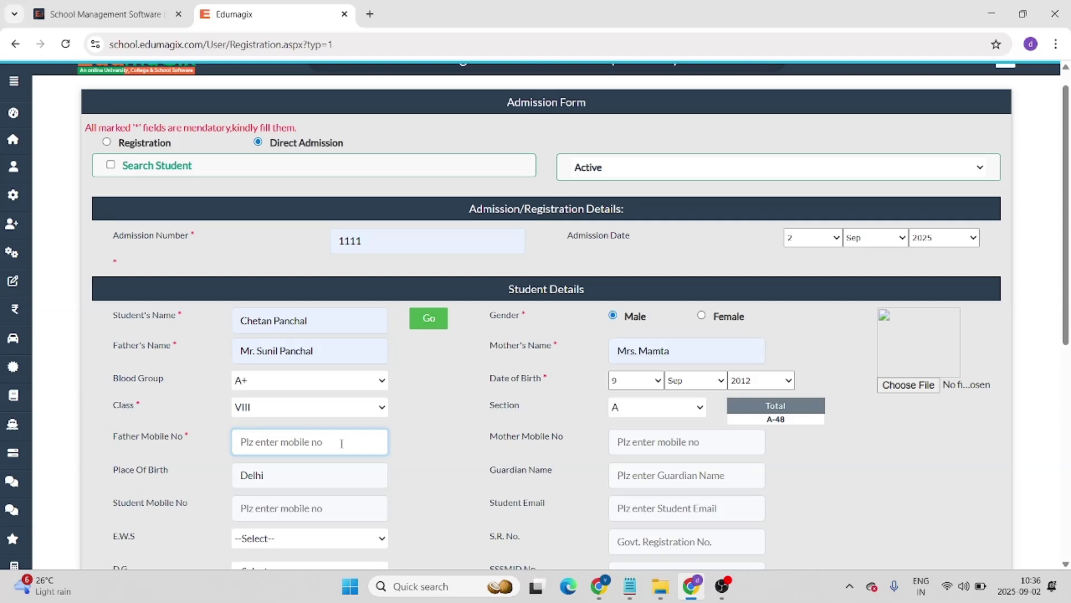
pyautogui.click(617, 442)
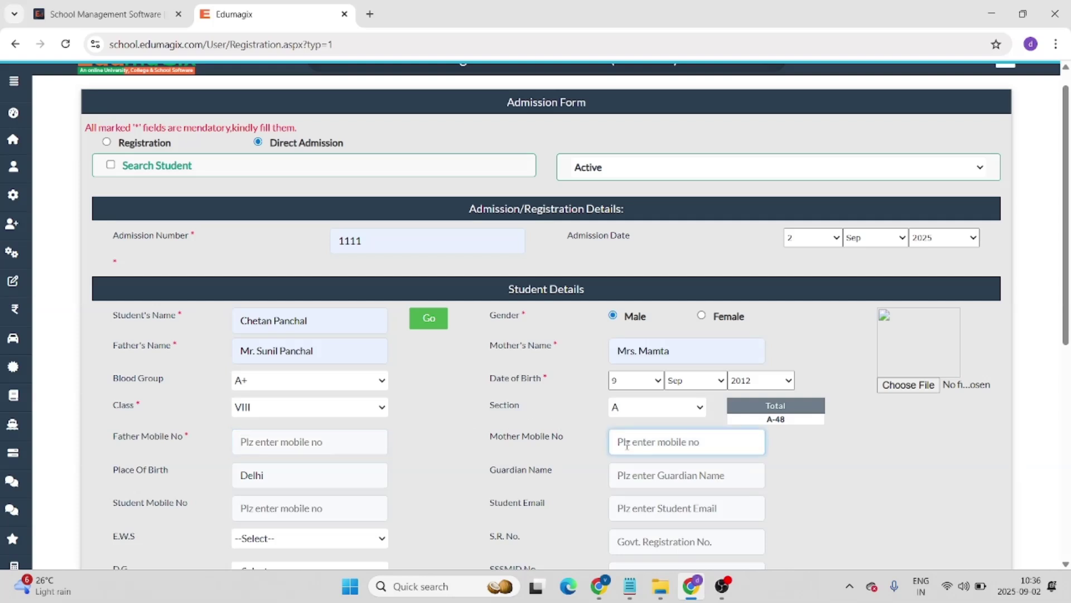
pyautogui.click(330, 479)
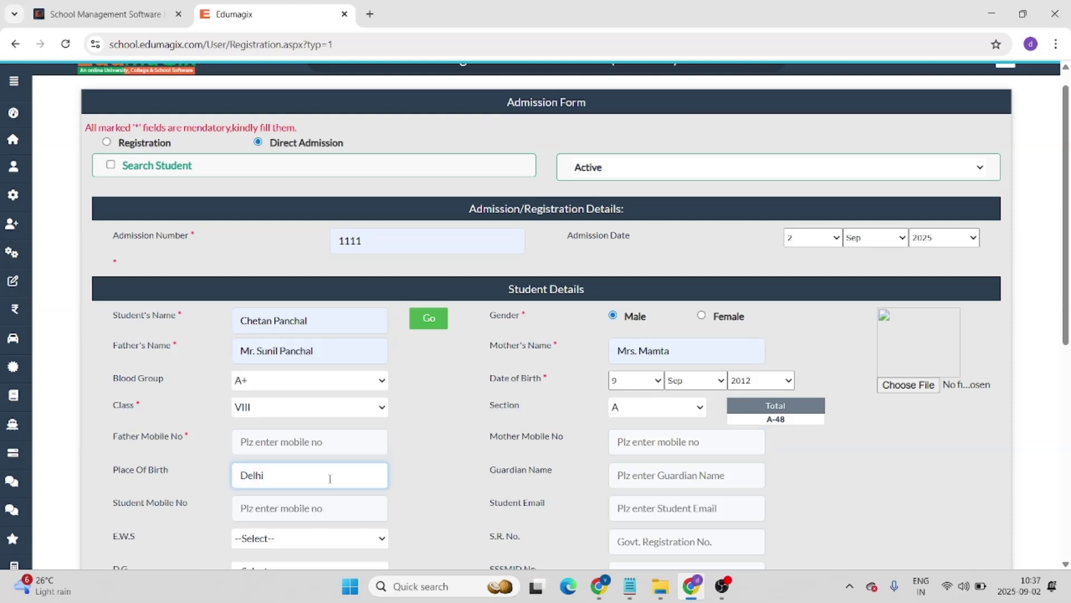
pyautogui.click(630, 473)
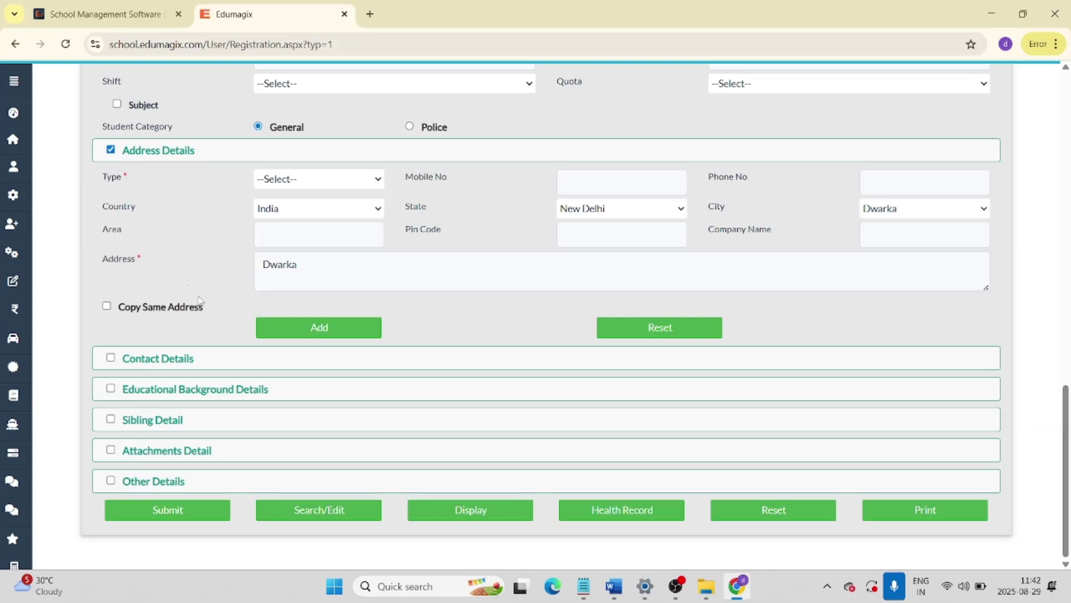
# Expand the Contact Details section of the admission form and set the occupation to Business.
pyautogui.click(114, 360)
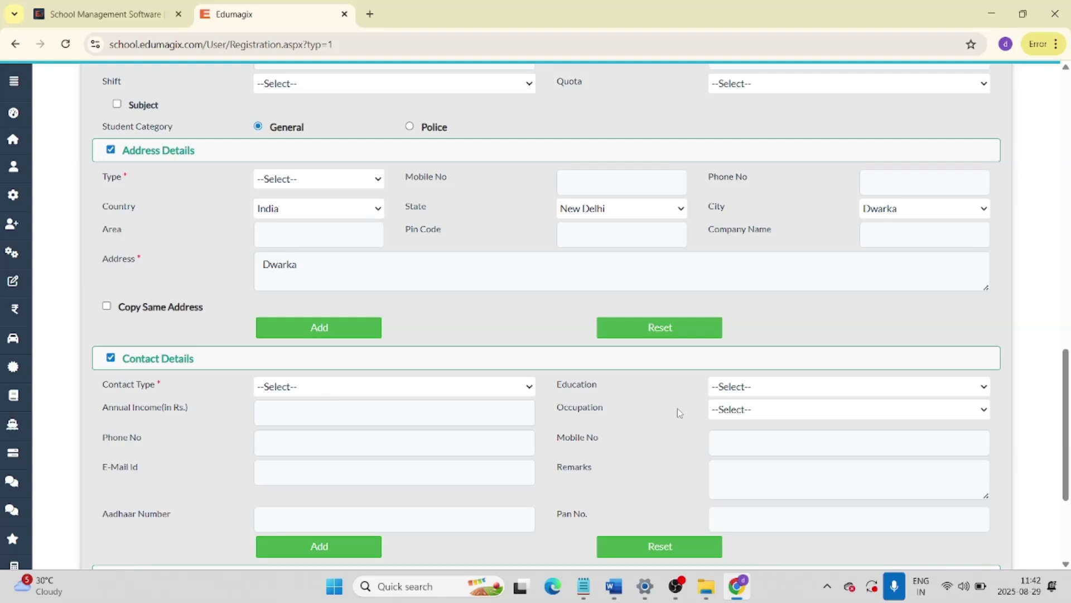
pyautogui.click(750, 393)
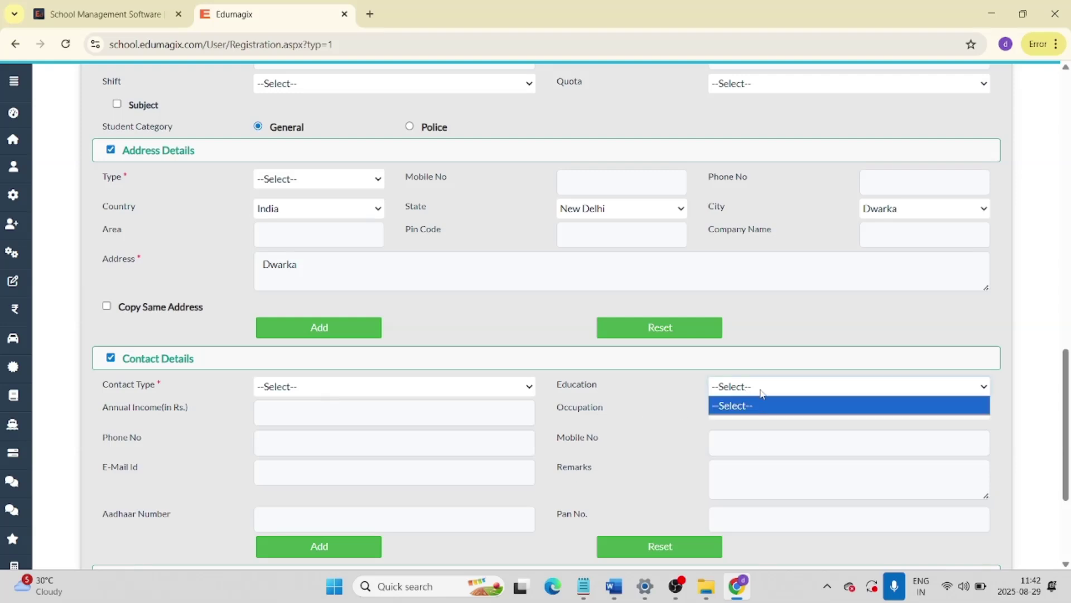
pyautogui.click(762, 391)
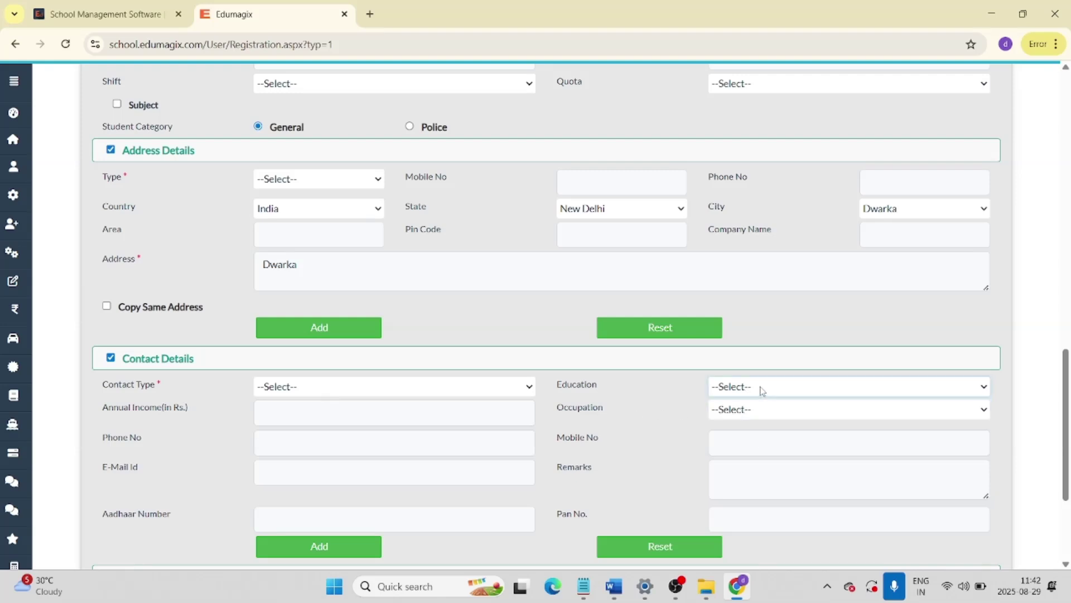
pyautogui.click(280, 413)
pyautogui.click(758, 410)
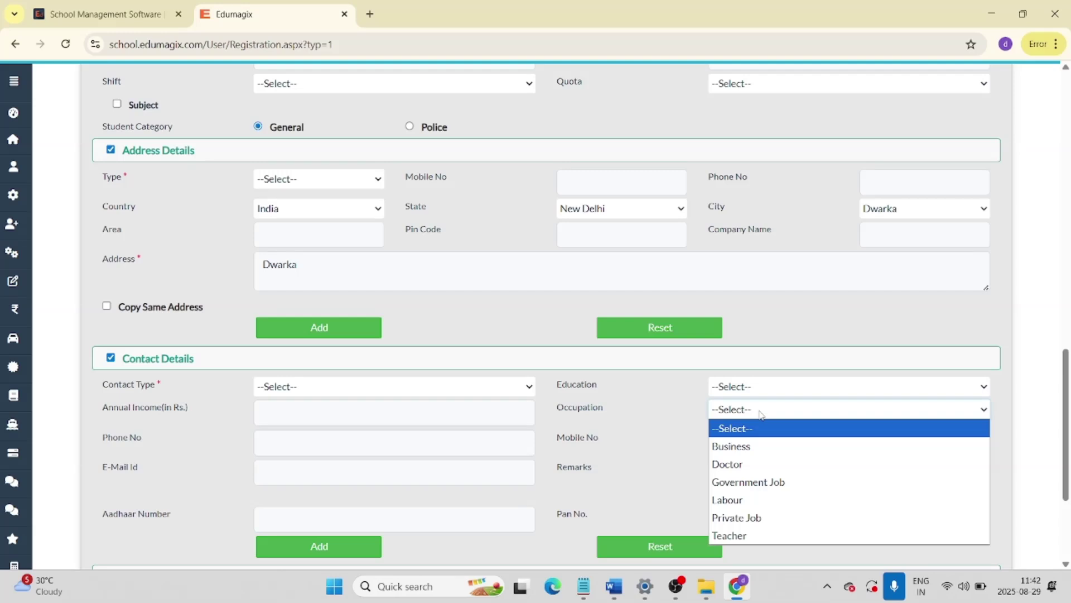
pyautogui.click(762, 413)
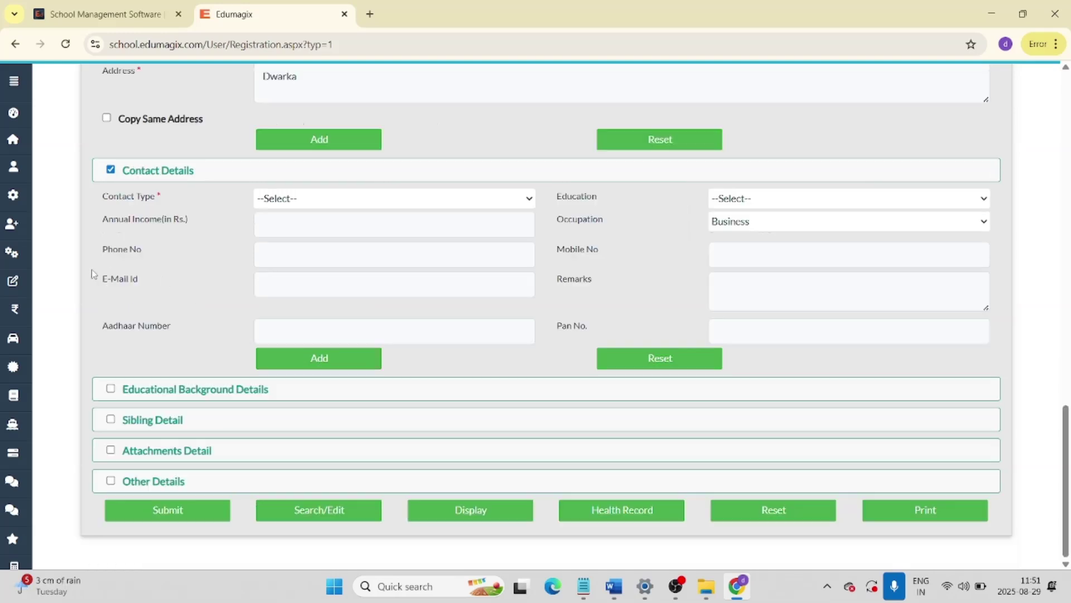
# Fill in the educational background: RPJ Public School, class 4B, year 2023, CBSE, the board roll number, and Yes for recognition, T.C. and promotion.
pyautogui.click(110, 389)
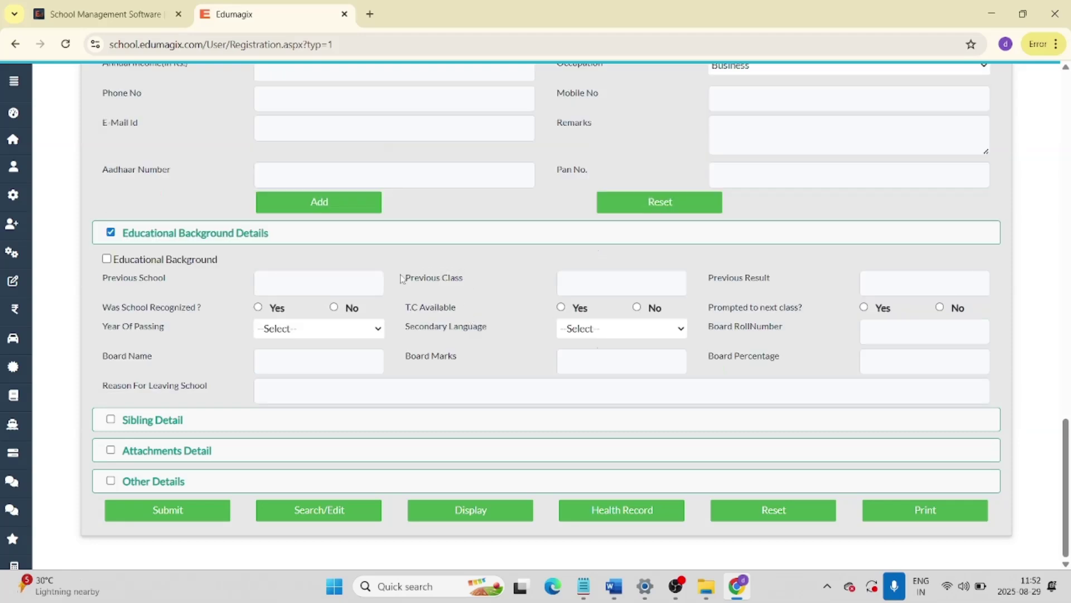
pyautogui.click(303, 281)
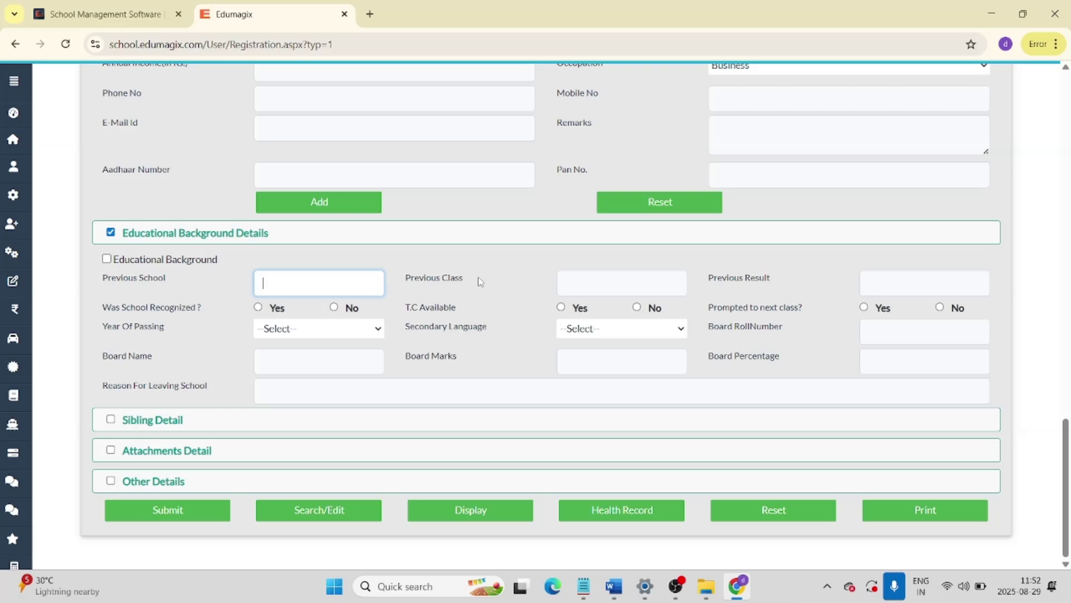
pyautogui.click(566, 287)
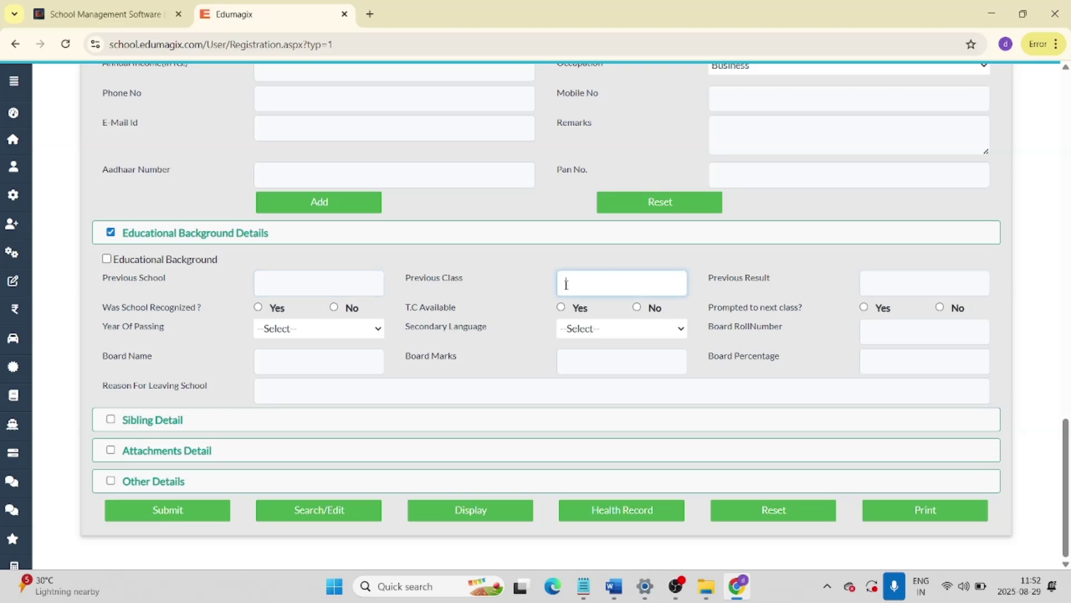
pyautogui.click(872, 284)
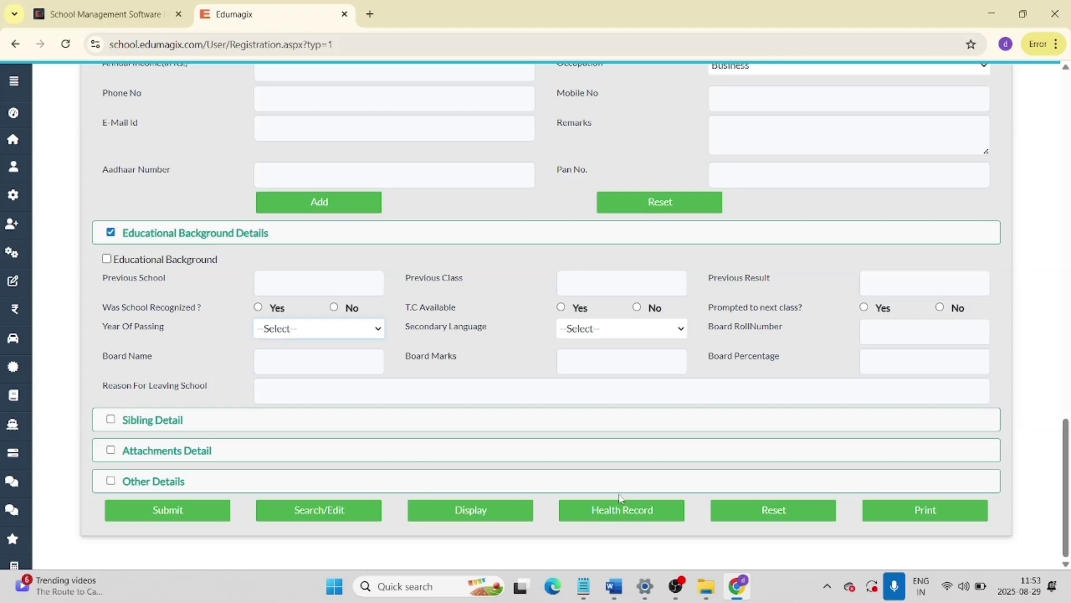
pyautogui.click(257, 307)
pyautogui.click(561, 307)
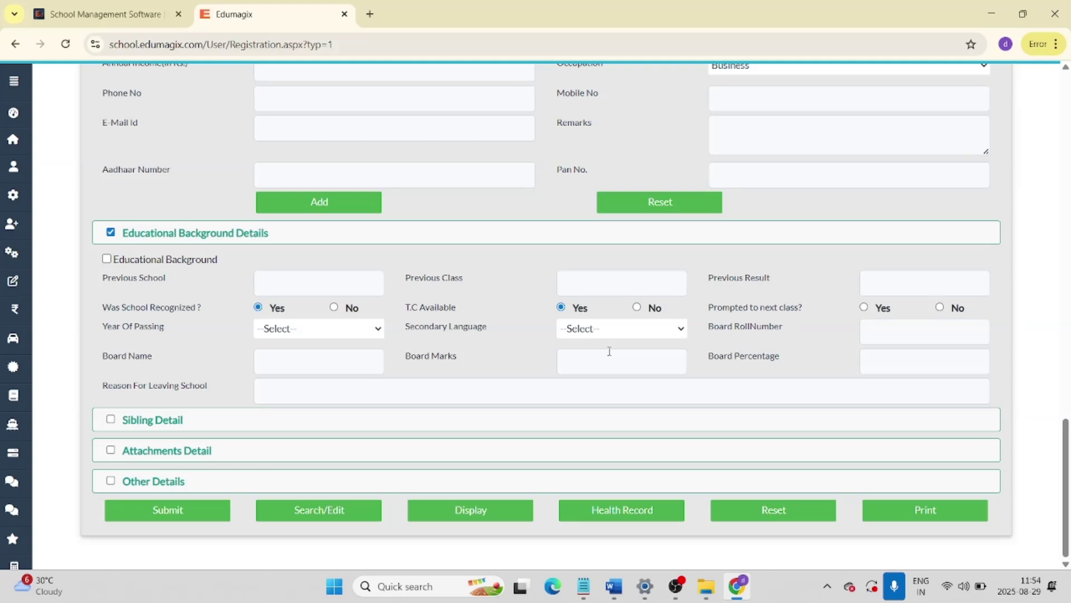
pyautogui.click(562, 308)
pyautogui.click(887, 331)
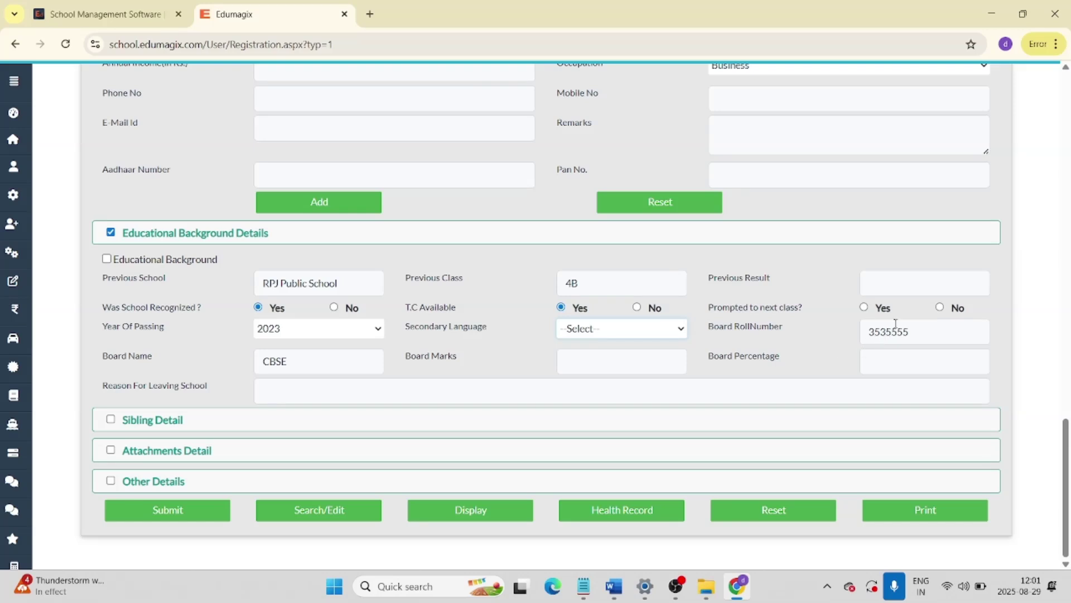
pyautogui.click(864, 308)
# Expand the Sibling Detail section and enter class VII, section A and the father's name.
pyautogui.click(111, 421)
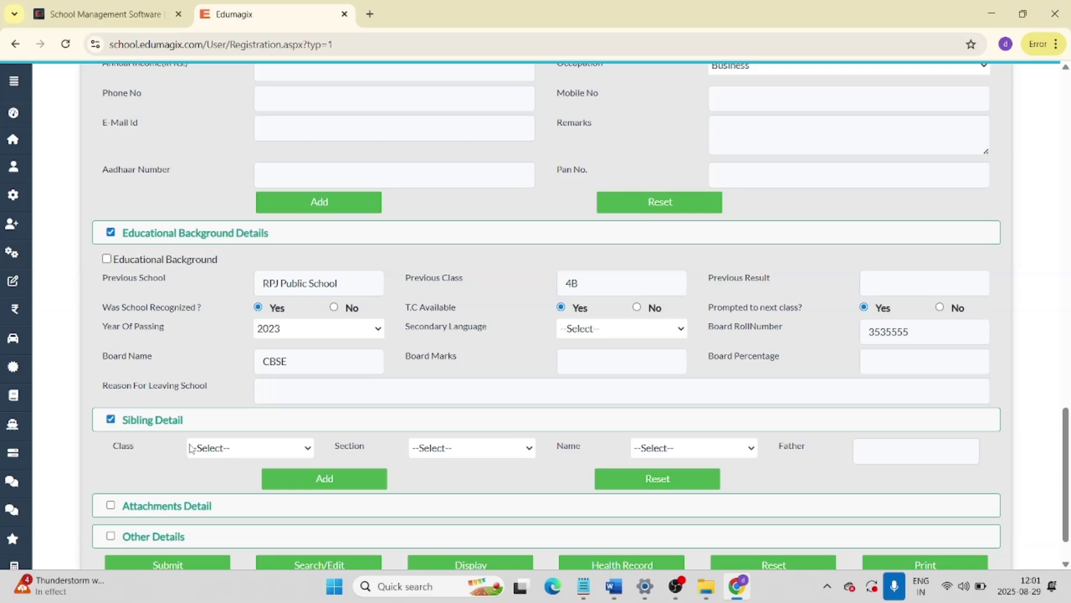
pyautogui.click(265, 449)
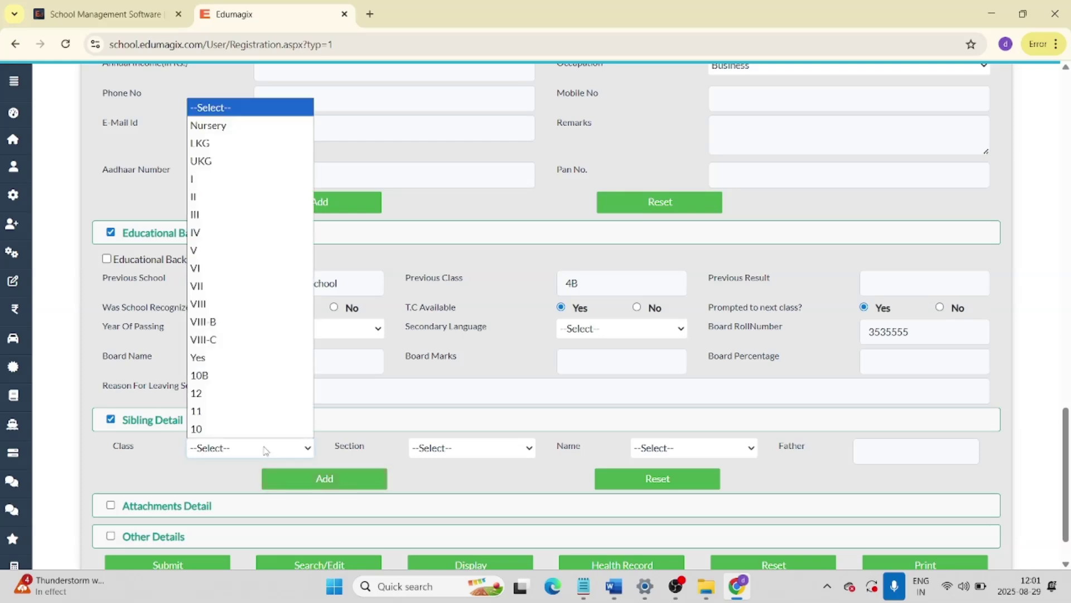
pyautogui.press('1')
pyautogui.click(214, 287)
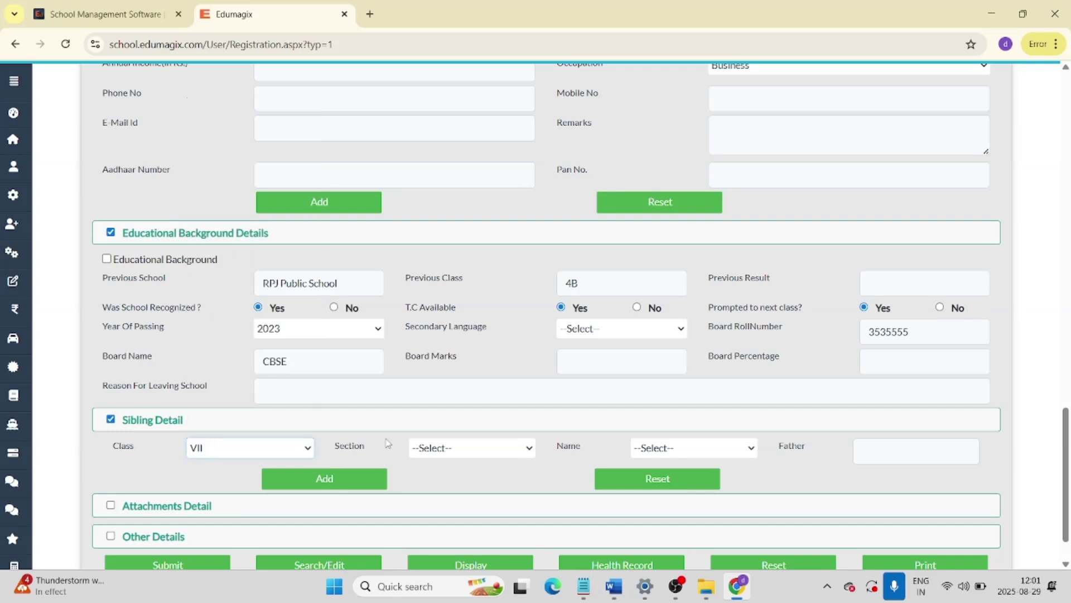
pyautogui.click(427, 448)
pyautogui.click(427, 449)
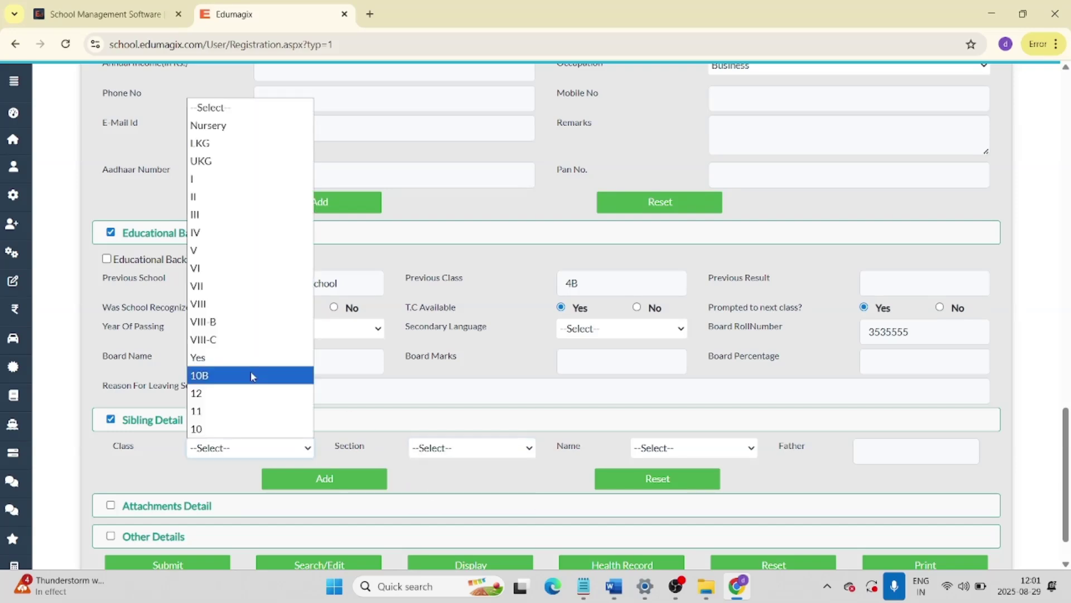
pyautogui.click(254, 374)
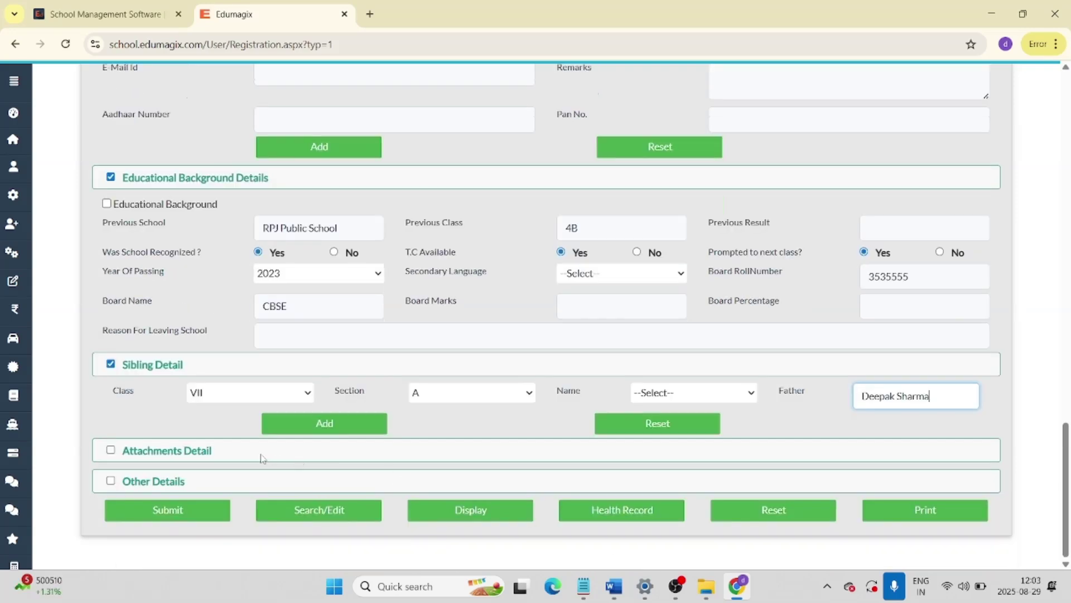
# Expand the Attachments Detail and Other Details sections of the admission form.
pyautogui.click(113, 449)
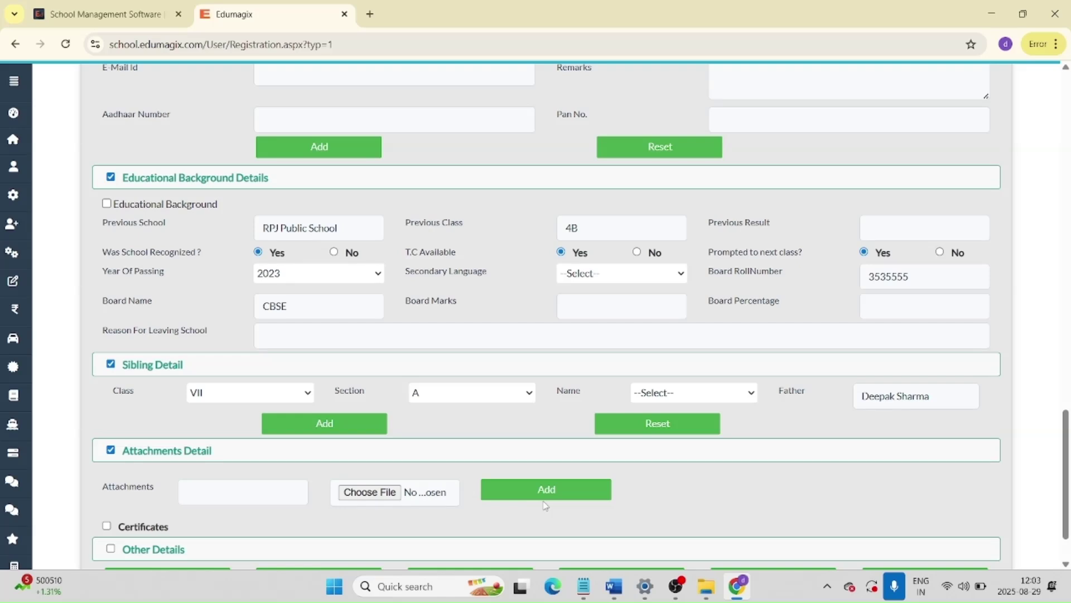
pyautogui.scroll(-2, 391, 475)
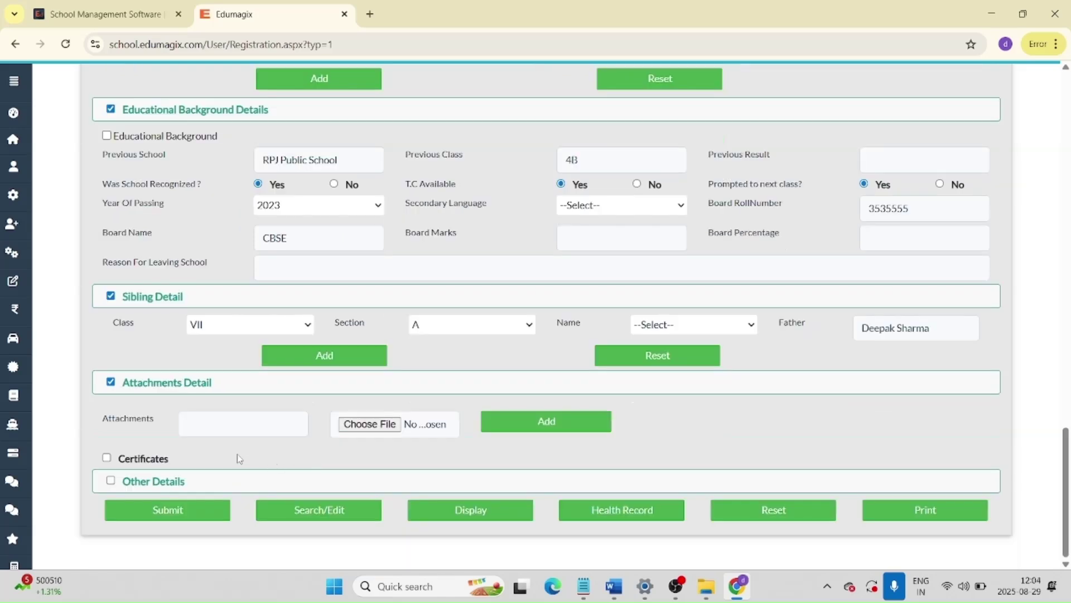
pyautogui.click(123, 482)
pyautogui.scroll(-3, 272, 440)
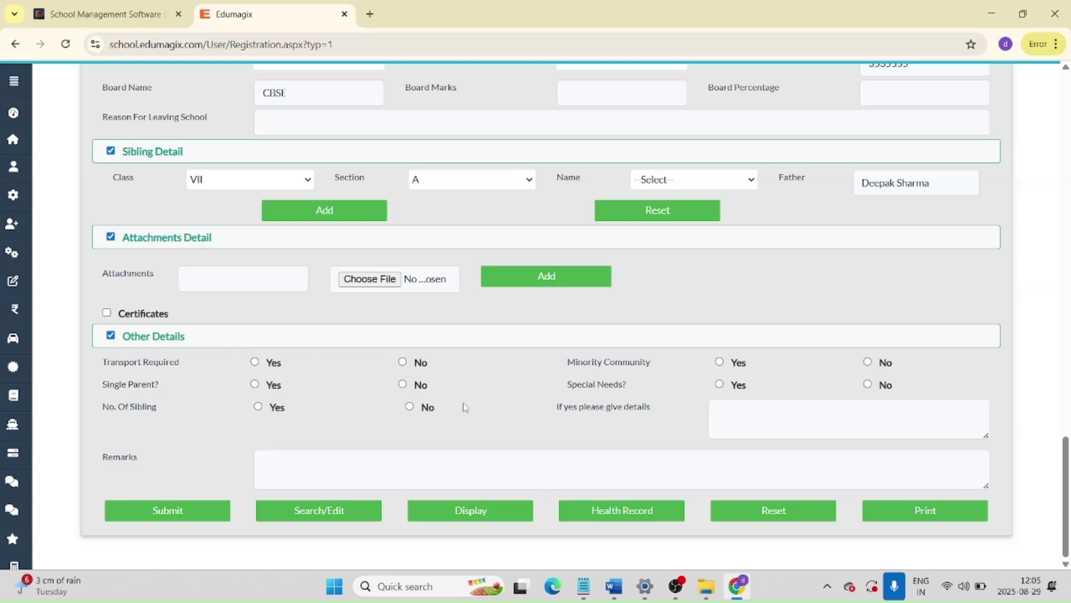
# Set Transport Required, Minority Community and Single Parent to Yes in the other details, and activate the Remarks field.
pyautogui.click(268, 367)
pyautogui.click(868, 362)
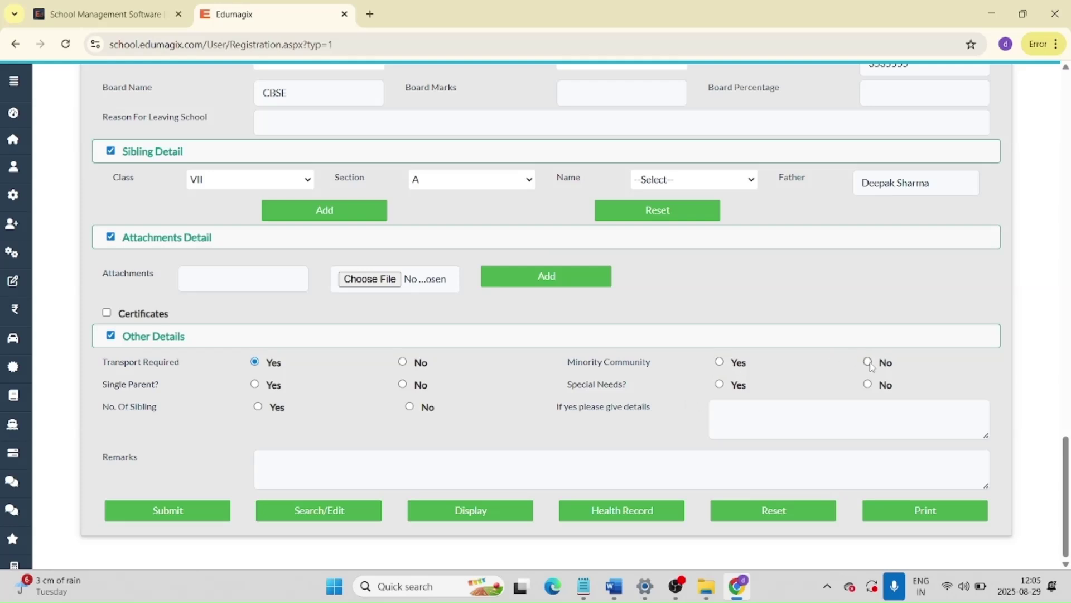
pyautogui.click(720, 363)
pyautogui.click(268, 391)
pyautogui.click(305, 462)
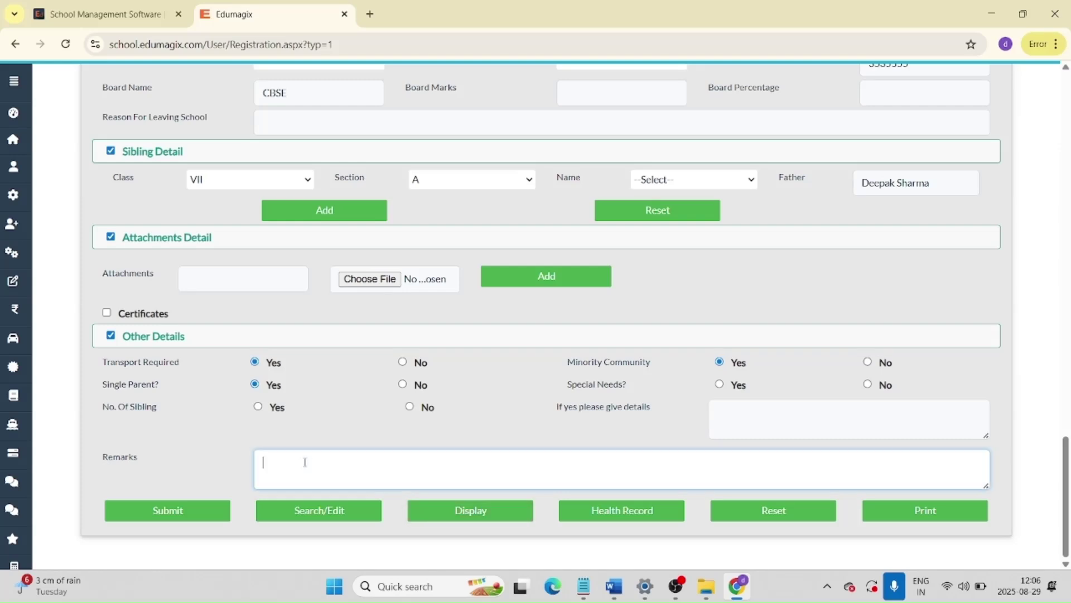